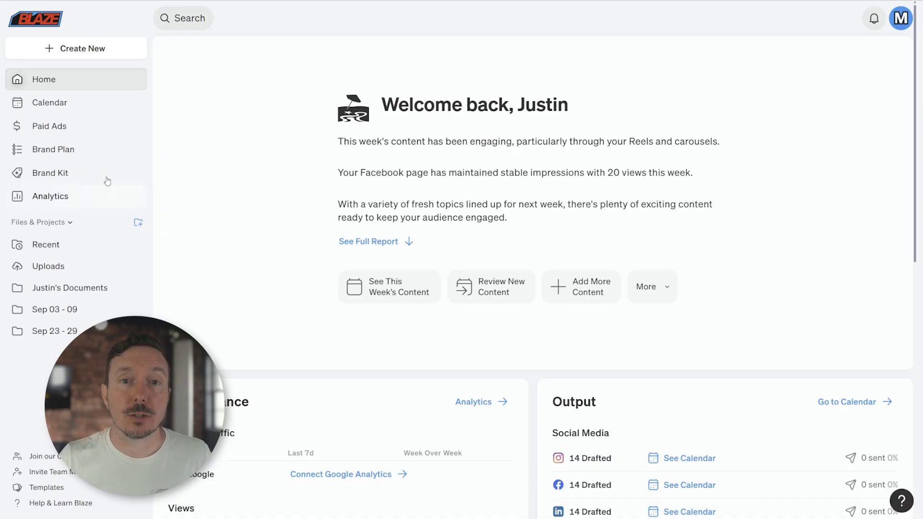
Open the content calendar and browse back one week, then return to the current week
left_click(94, 109)
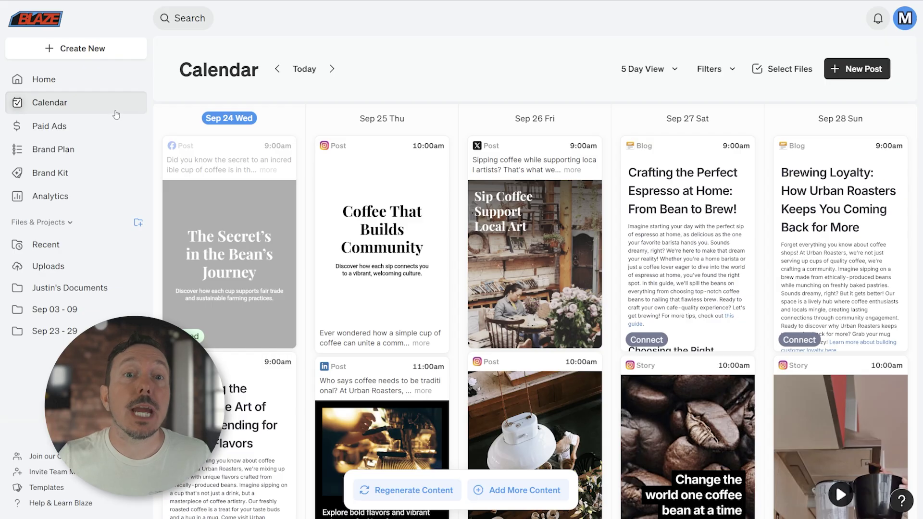
left_click(279, 70)
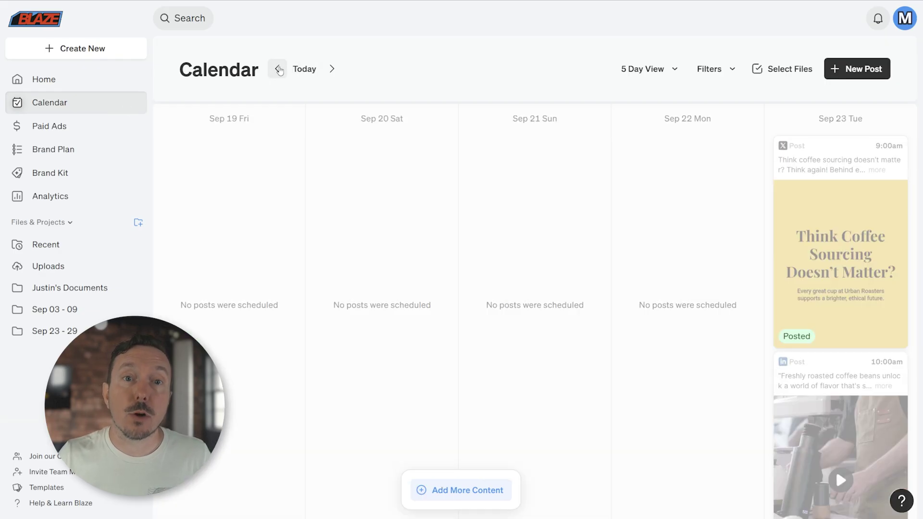
left_click(331, 70)
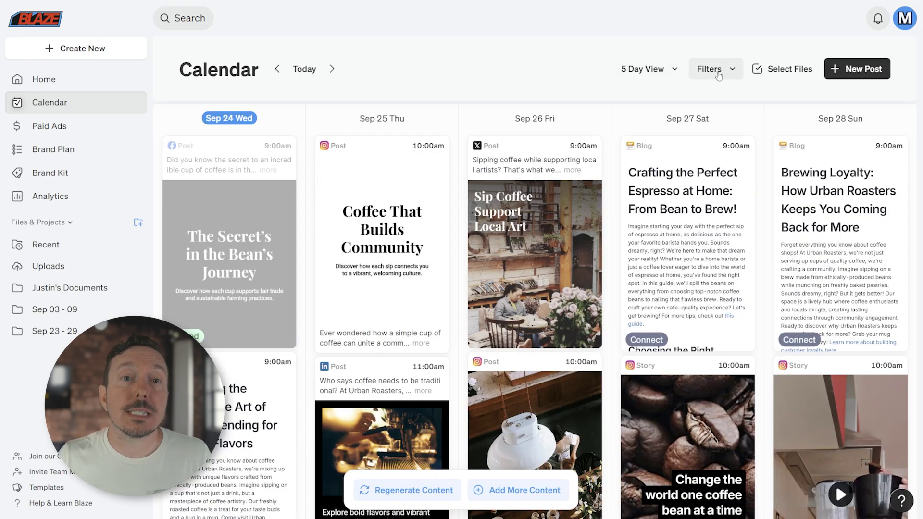
Use Select Files to tick the Sep 26 post and the Sep 27 blog post
left_click(769, 72)
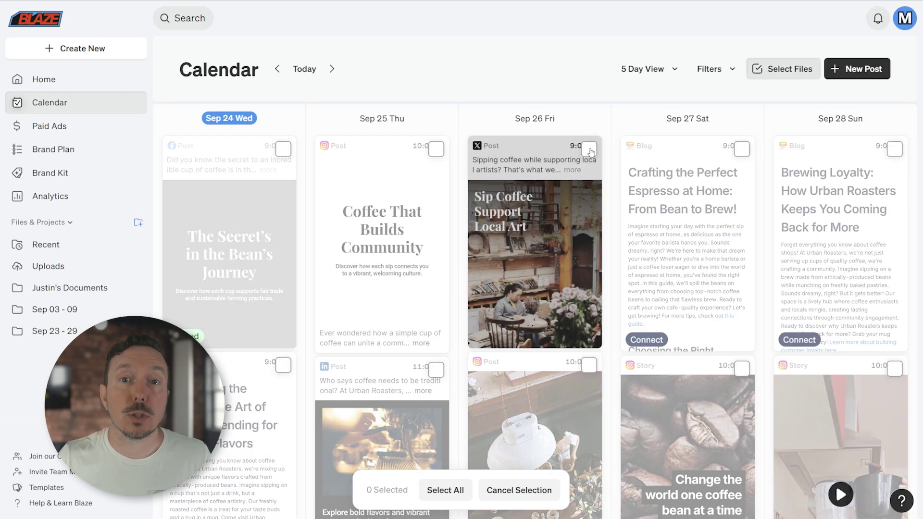
left_click(534, 231)
left_click(696, 216)
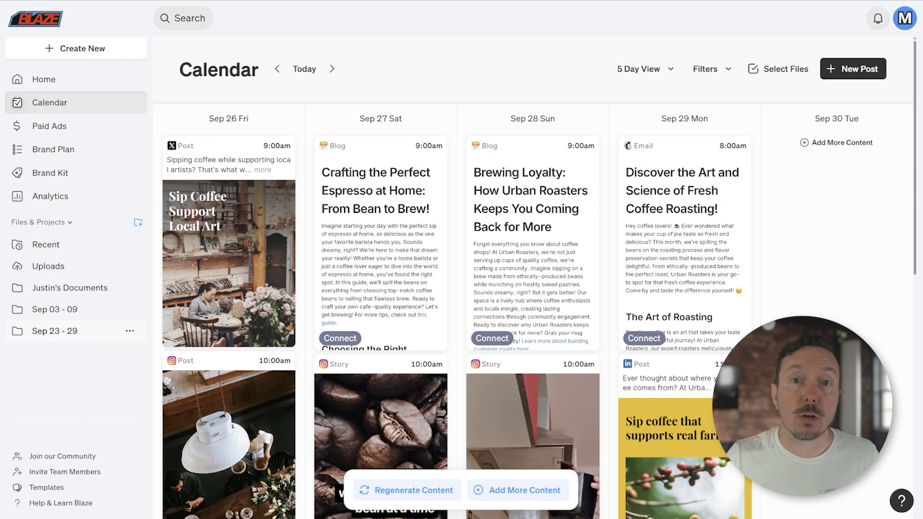
Open the Sep 23 - 29 folder in Table view and open the + property column menu
left_click(68, 333)
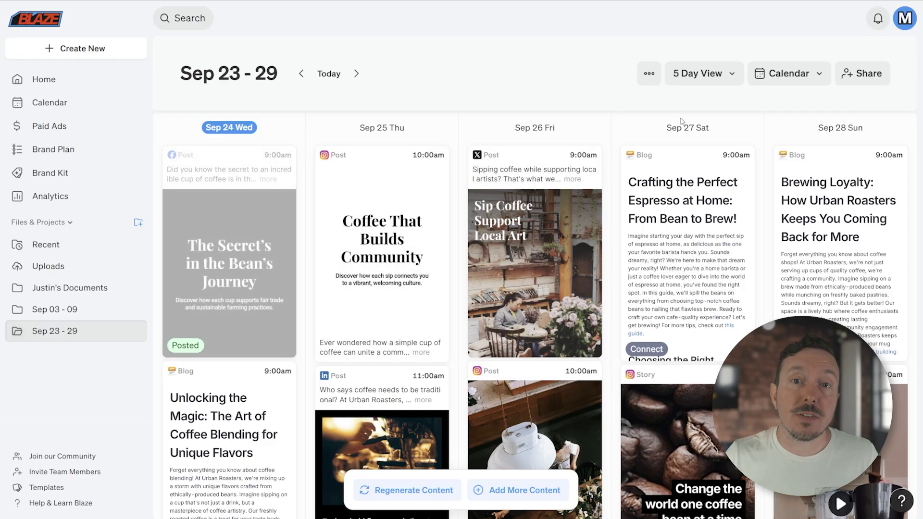
left_click(810, 68)
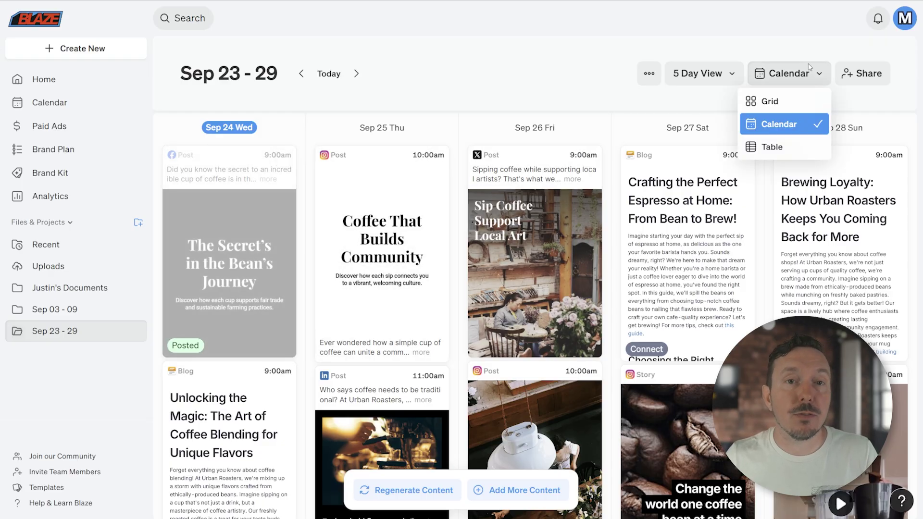
left_click(784, 153)
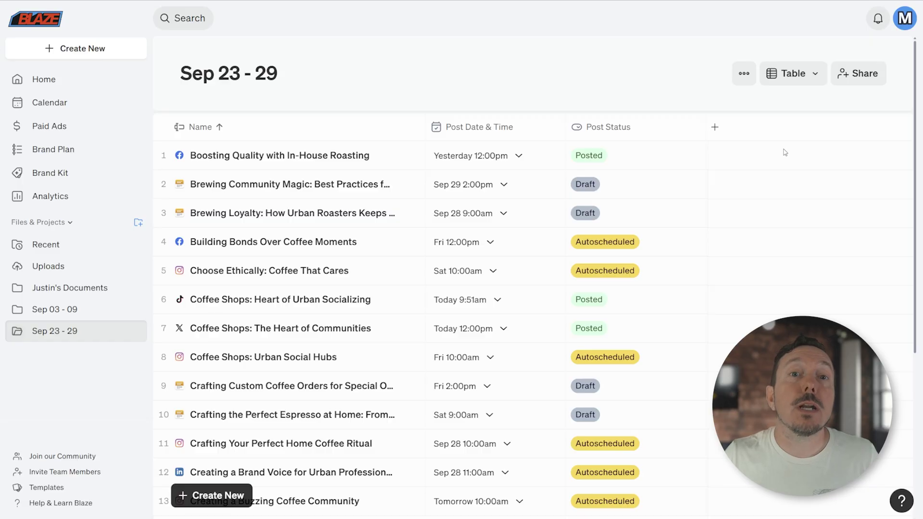
left_click(714, 127)
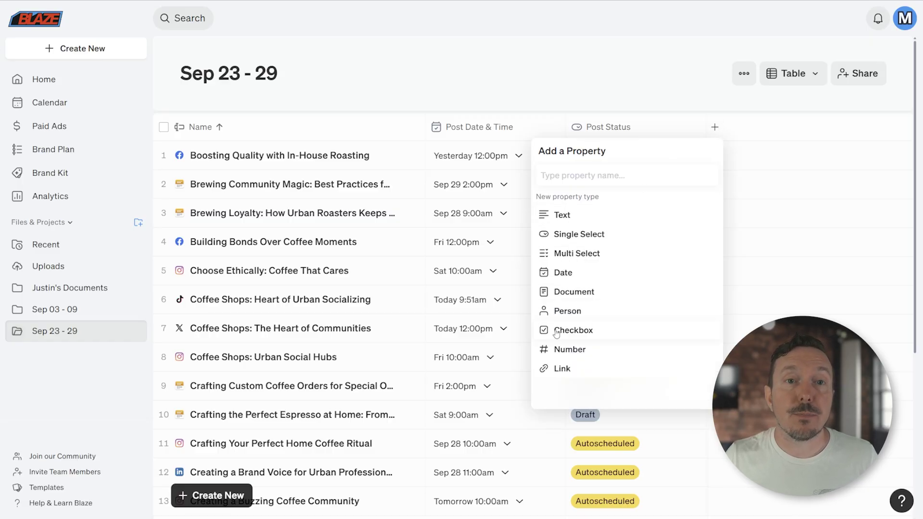
Close the Add a Property menu, go back to Calendar, and scroll down the columns
left_click(714, 128)
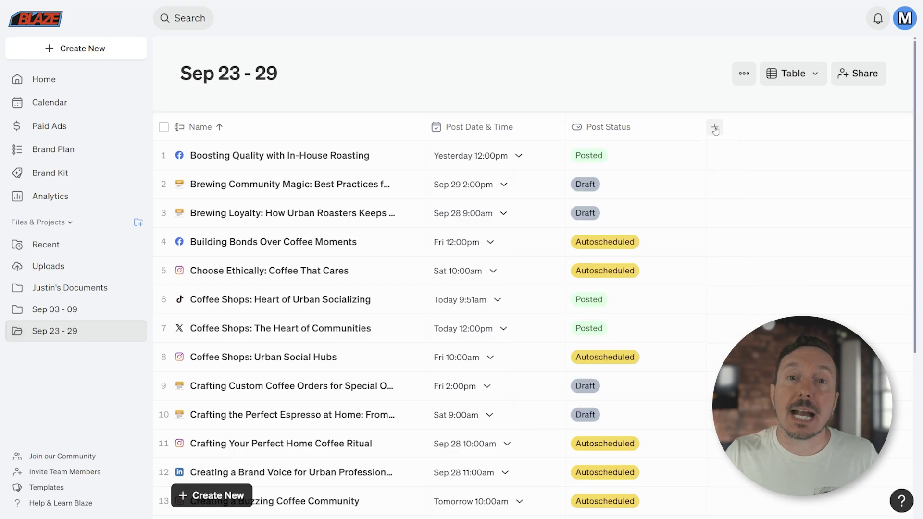
left_click(78, 102)
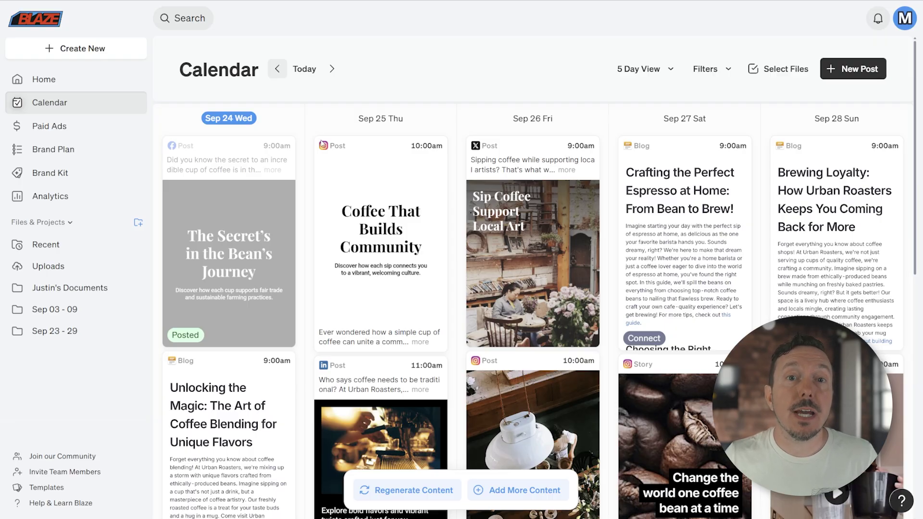
scroll(551, 135, "down", 3)
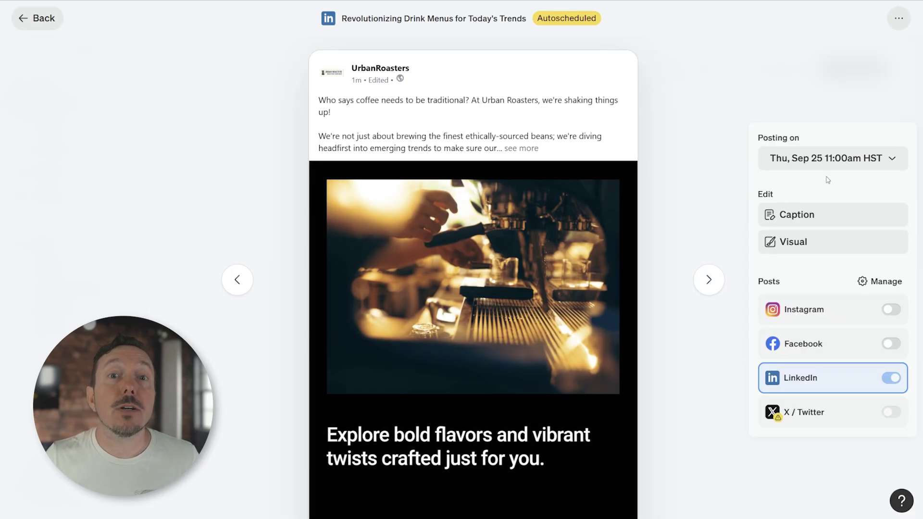
Confirm the LinkedIn post's posting date of Thu, Sep 25, 11:00am HST with Update Date
left_click(892, 164)
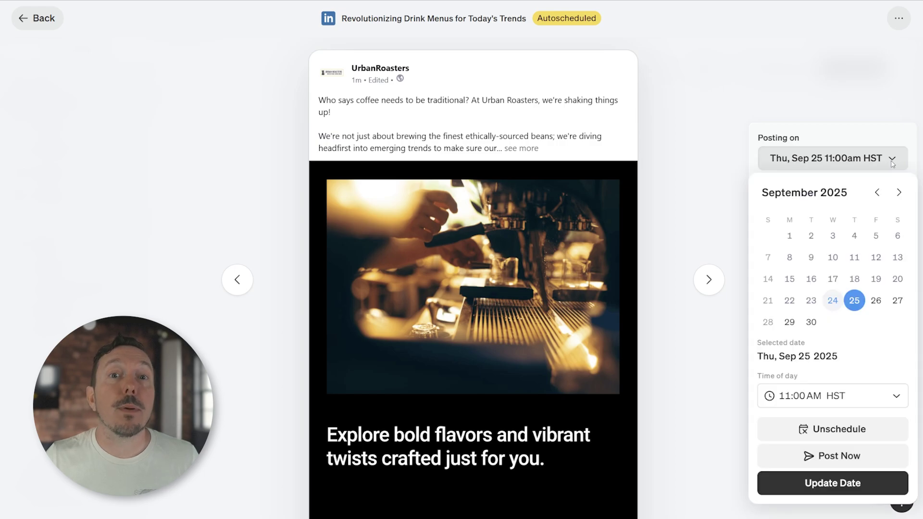
left_click(849, 482)
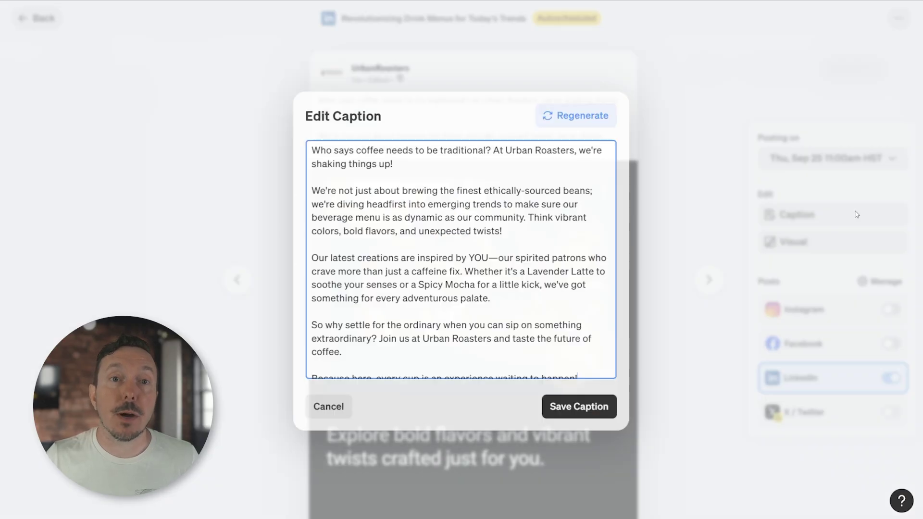
Replace 'YOU—' with 'You, ' in the post caption and save the caption
left_click(853, 214)
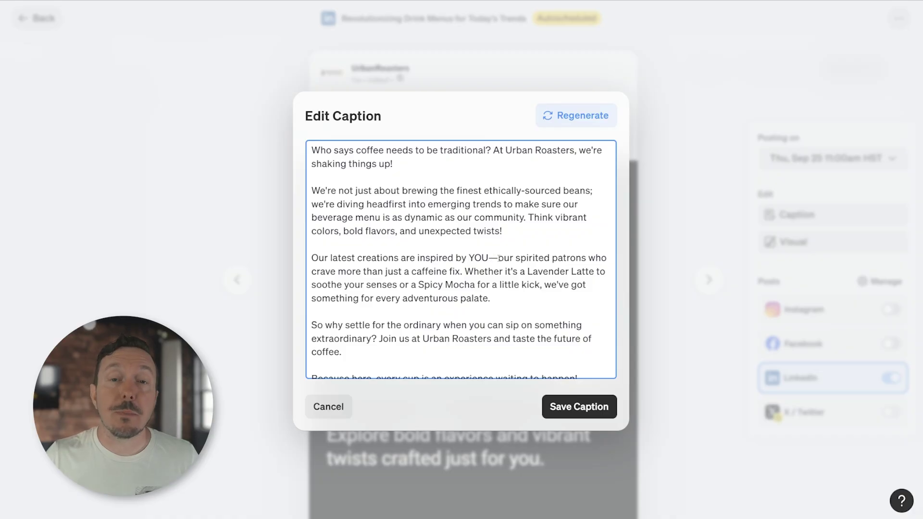
left_click_drag(499, 258, 470, 258)
type("You,")
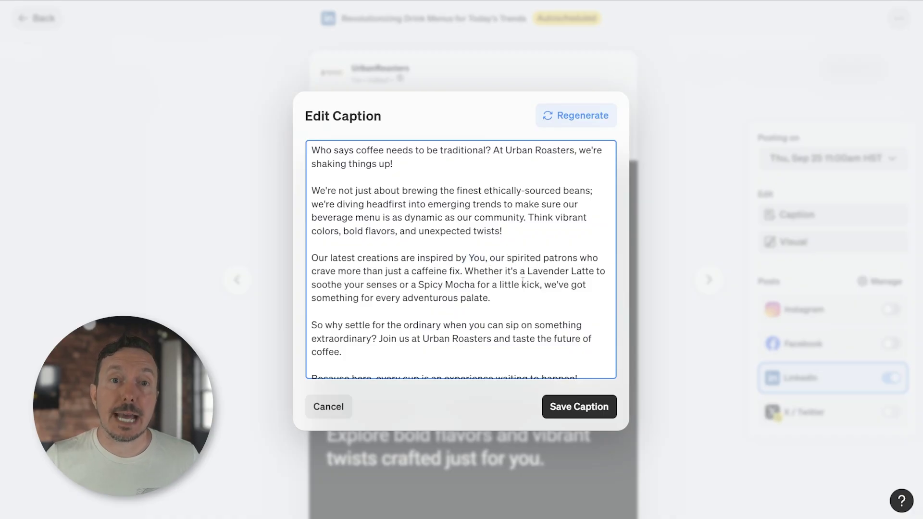
left_click(587, 409)
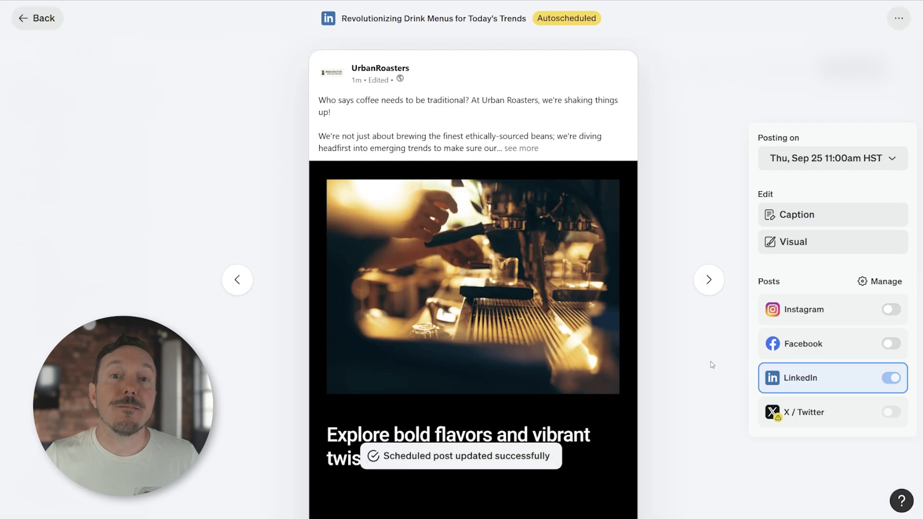
Open the design in the visual editor and try moving, resizing and tilting the photo, undoing the tilt
left_click(804, 246)
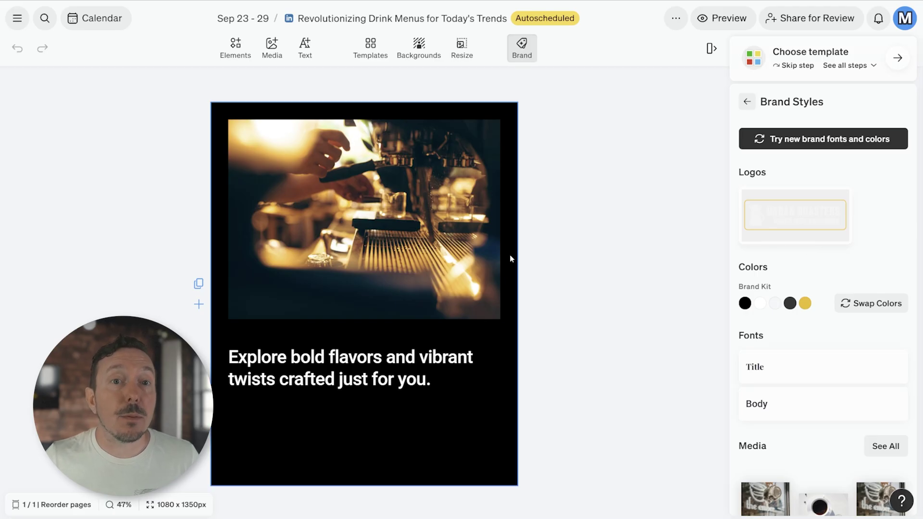
left_click(420, 251)
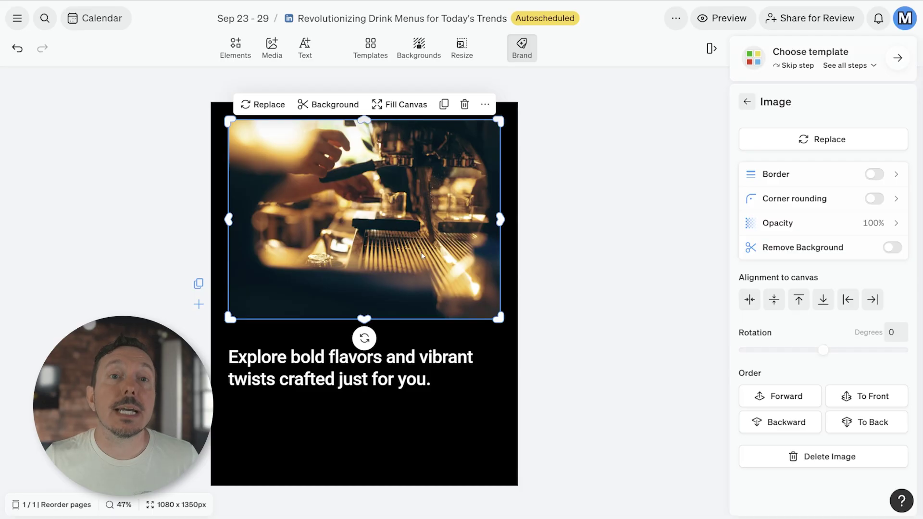
left_click_drag(421, 255, 449, 287)
mouse_move(498, 315)
left_mouse_down()
mouse_move(512, 331)
mouse_move(468, 295)
mouse_move(441, 309)
mouse_move(503, 318)
left_mouse_up()
left_click_drag(364, 336, 390, 344)
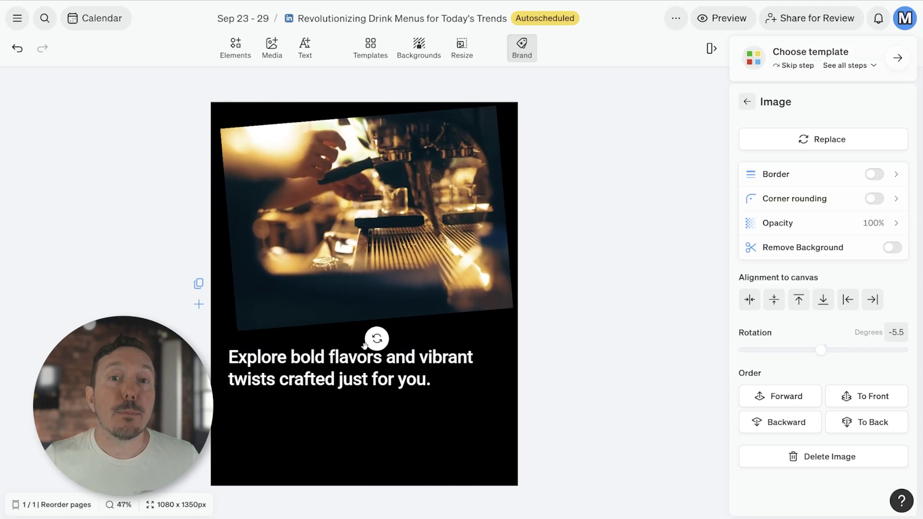
key("ctrl+z")
key("ctrl+z")
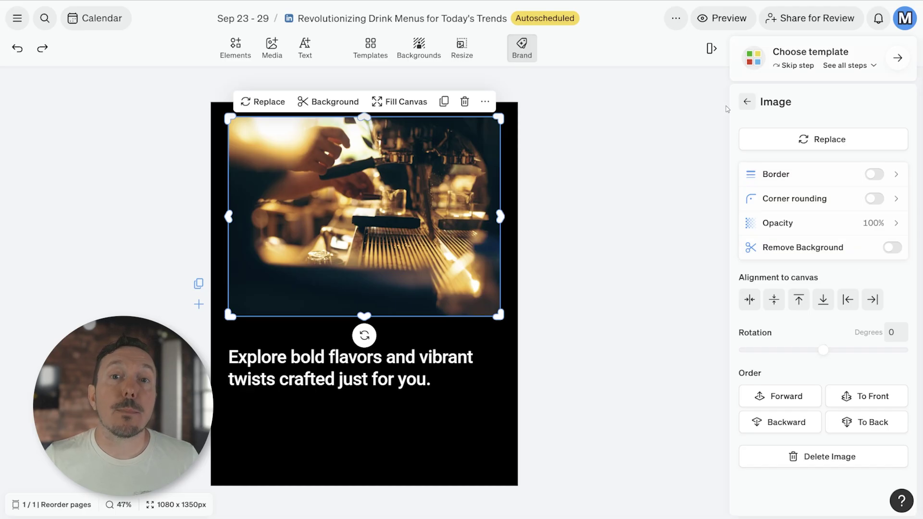
Look at Replace image options, try cropping the photo's bottom, undo it, and deselect
left_click(263, 101)
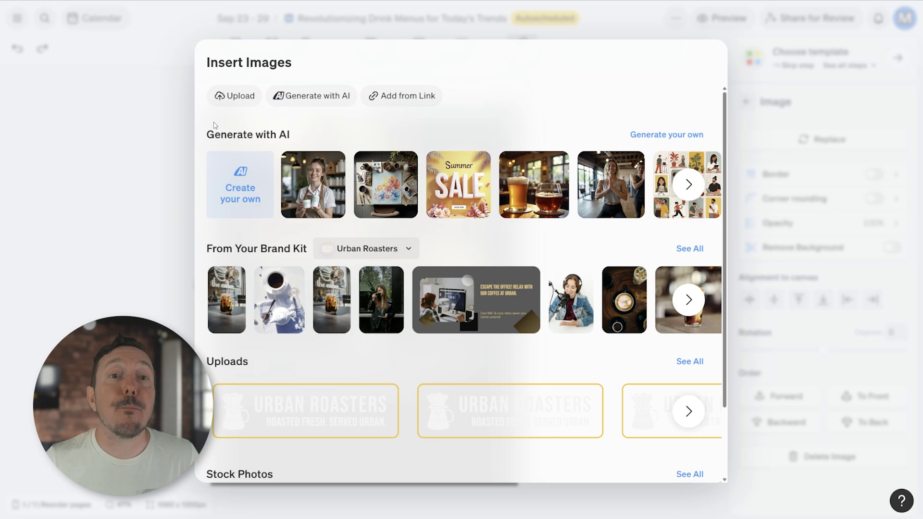
left_click(174, 142)
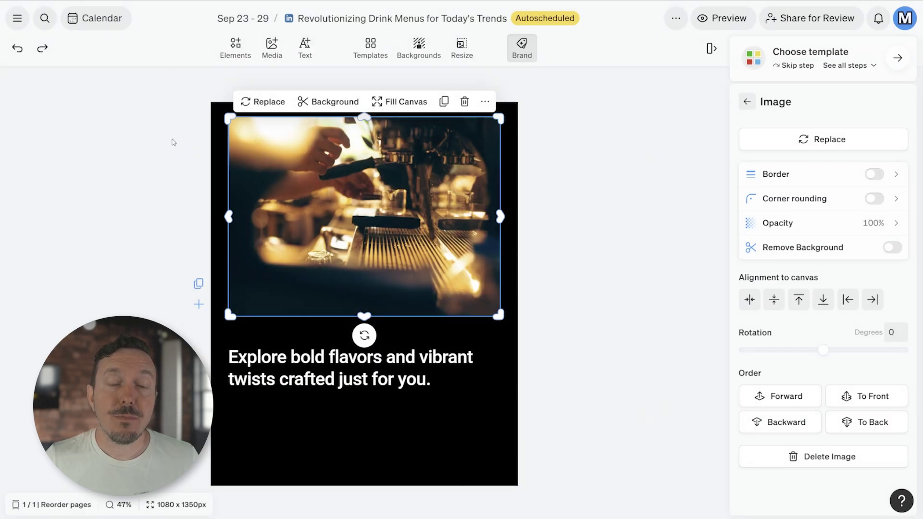
left_click(333, 177)
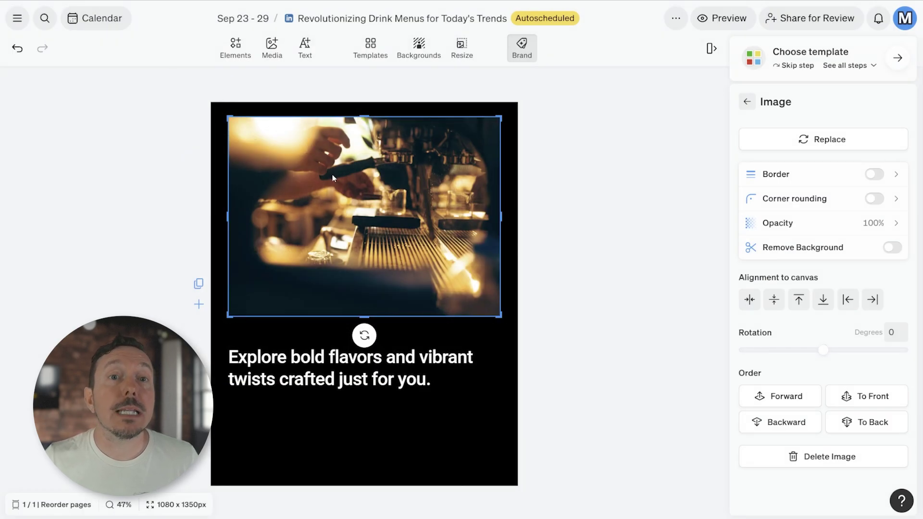
left_click_drag(365, 317, 364, 268)
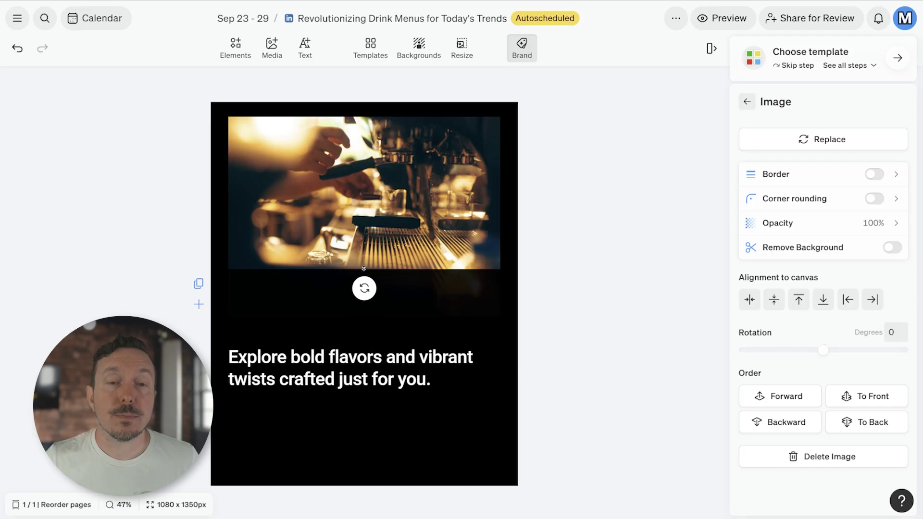
key("ctrl+z")
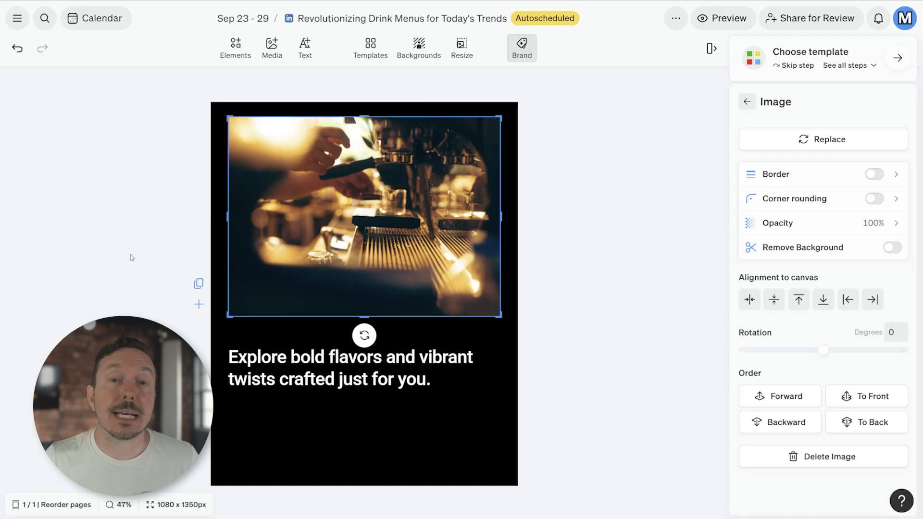
left_click(132, 257)
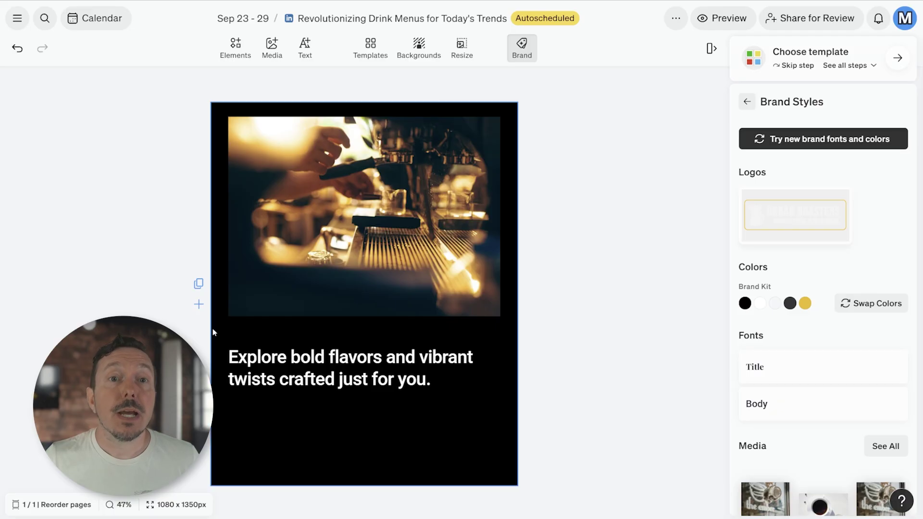
Try moving, resizing the headline to 44 and 64, and rotating it, undoing the rotation
left_click(315, 364)
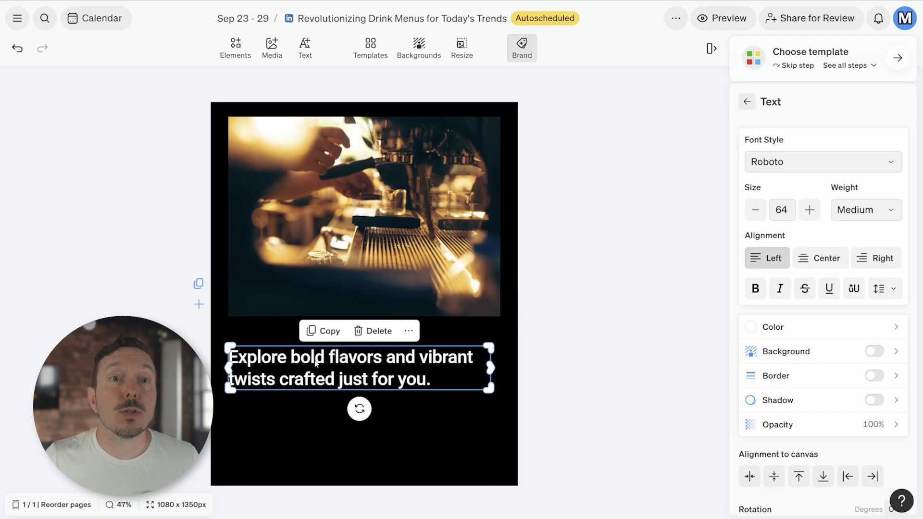
mouse_move(307, 369)
left_mouse_down()
mouse_move(325, 361)
mouse_move(271, 372)
mouse_move(327, 361)
mouse_move(299, 380)
left_mouse_up()
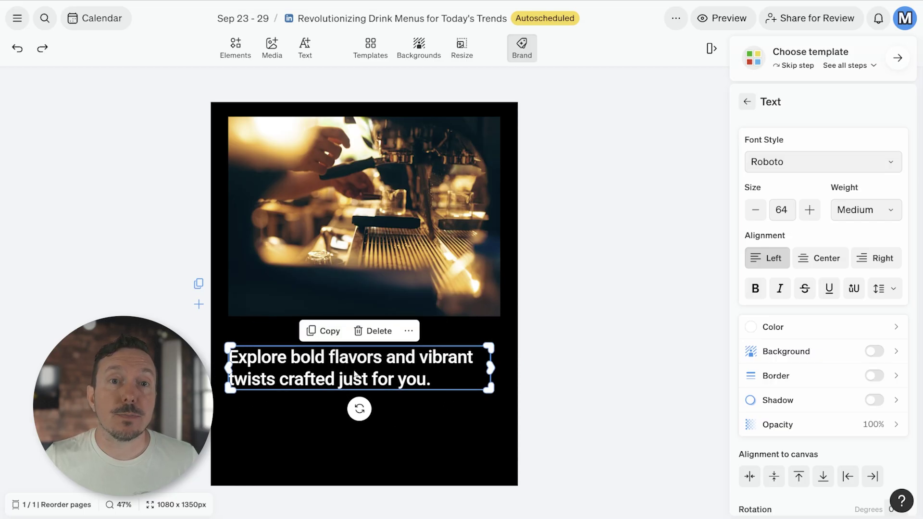
mouse_move(495, 390)
left_mouse_down()
mouse_move(408, 360)
mouse_move(491, 406)
left_mouse_up()
left_click_drag(359, 409, 390, 418)
key("ctrl+z")
key("ctrl+z")
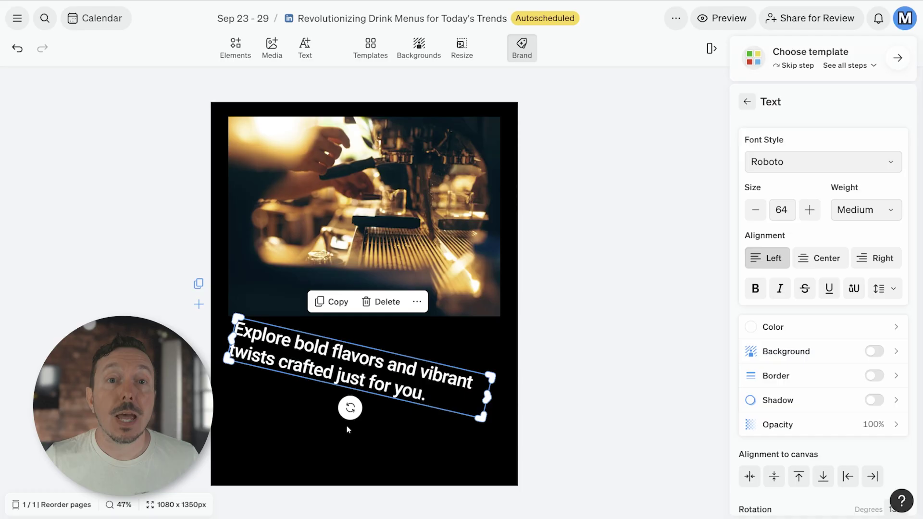
Change the headline's final period to '!' and open the Elements library
double_click(267, 368)
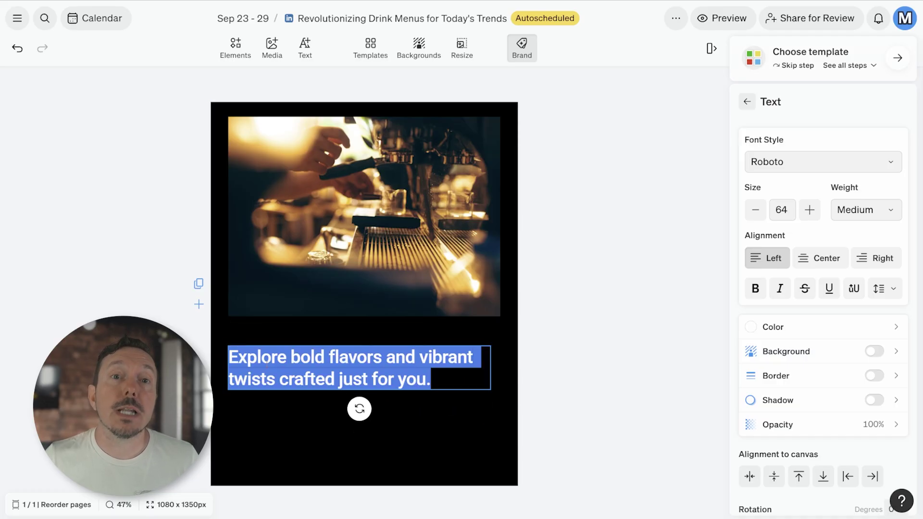
left_click(433, 380)
key("BackSpace")
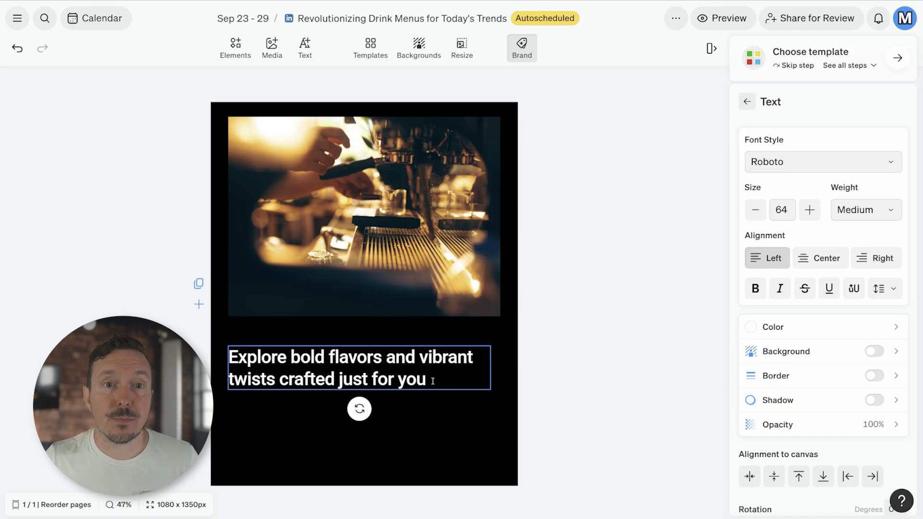
type("!")
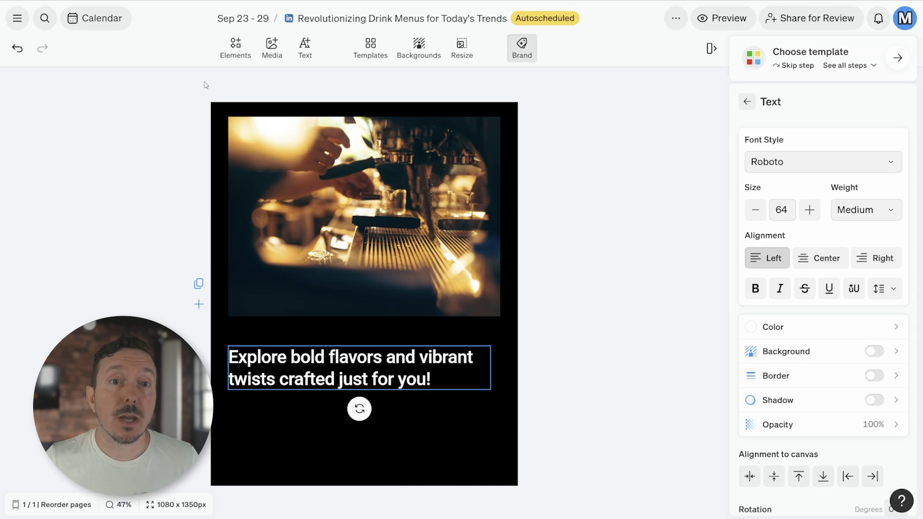
left_click(236, 57)
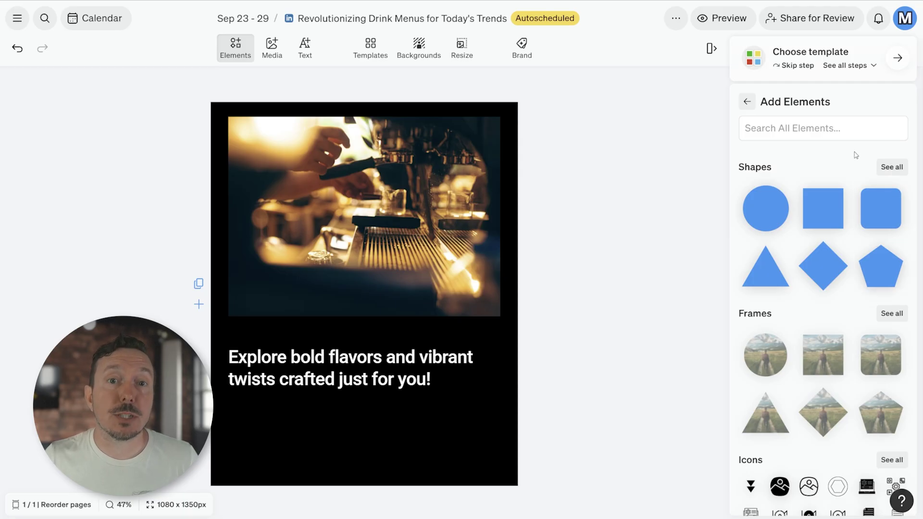
Expand and collapse the Shapes list, then add a blue circle to the design
left_click(888, 168)
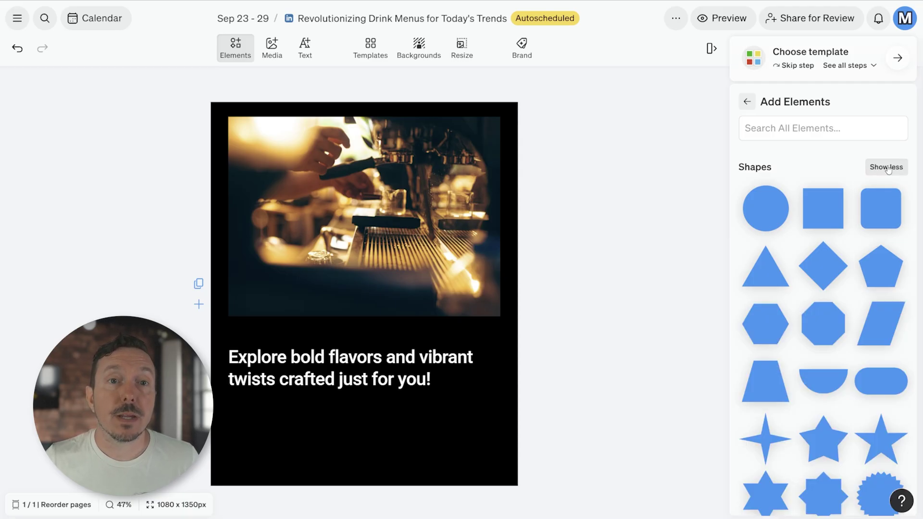
left_click(887, 168)
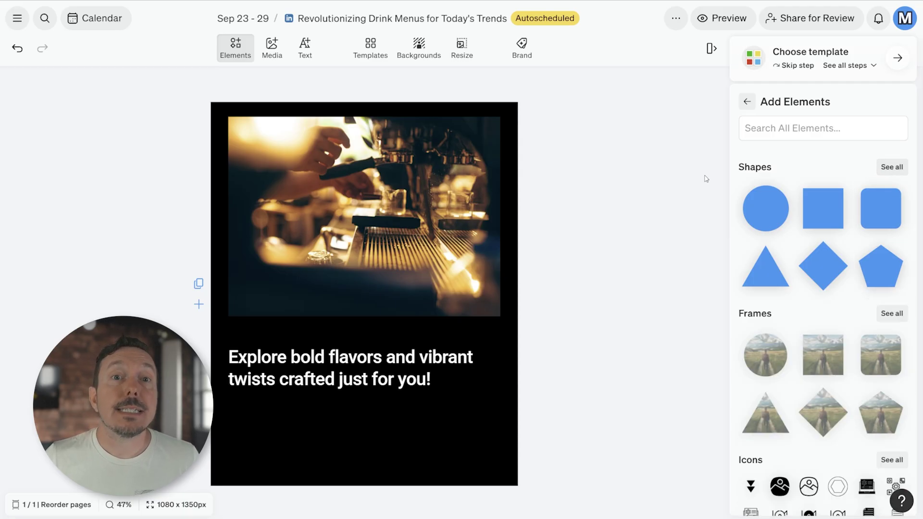
left_click(769, 219)
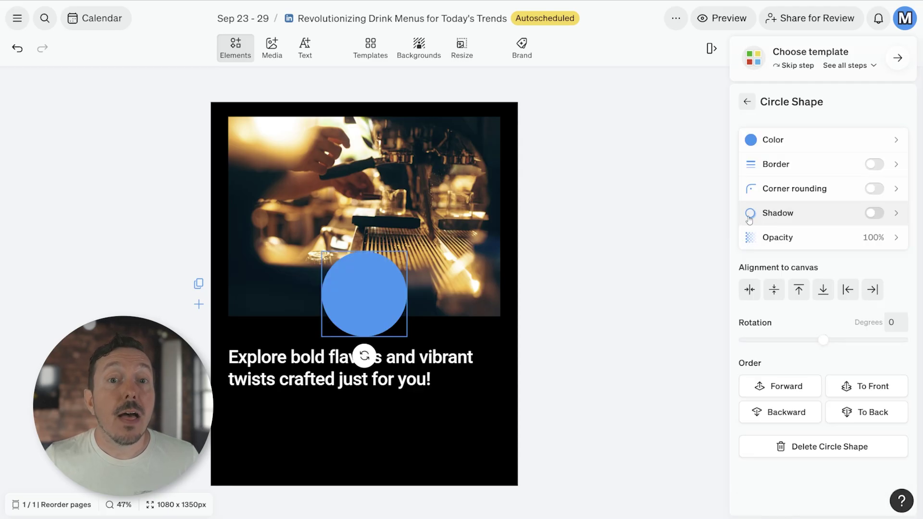
Browse the Media library and then the design Templates gallery
left_click(272, 49)
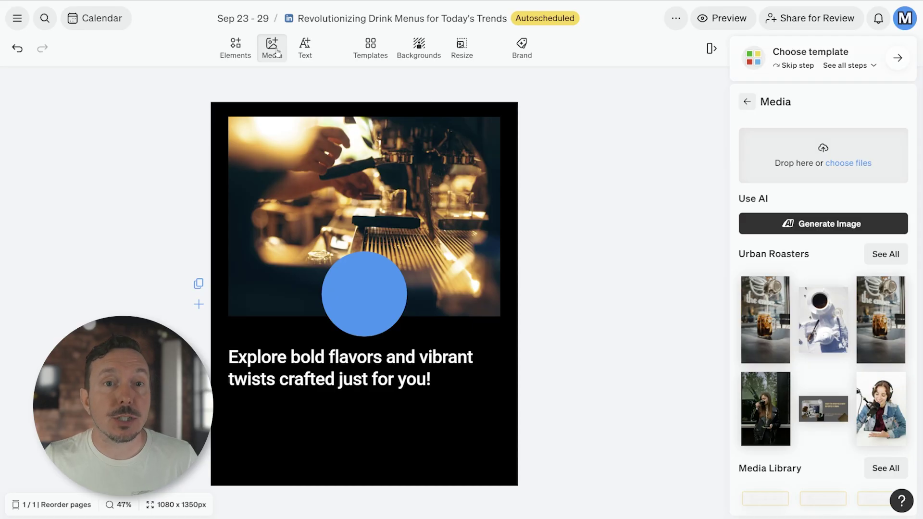
scroll(820, 262, "down", 5)
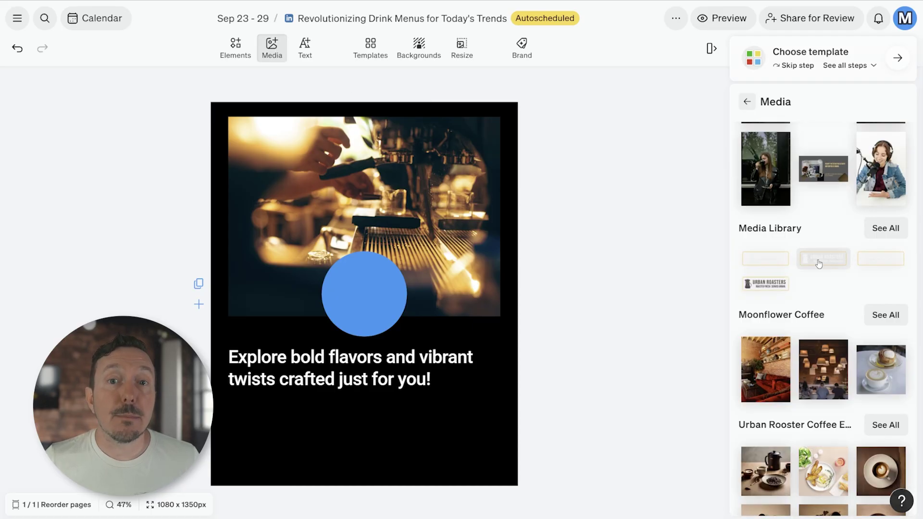
left_click(367, 47)
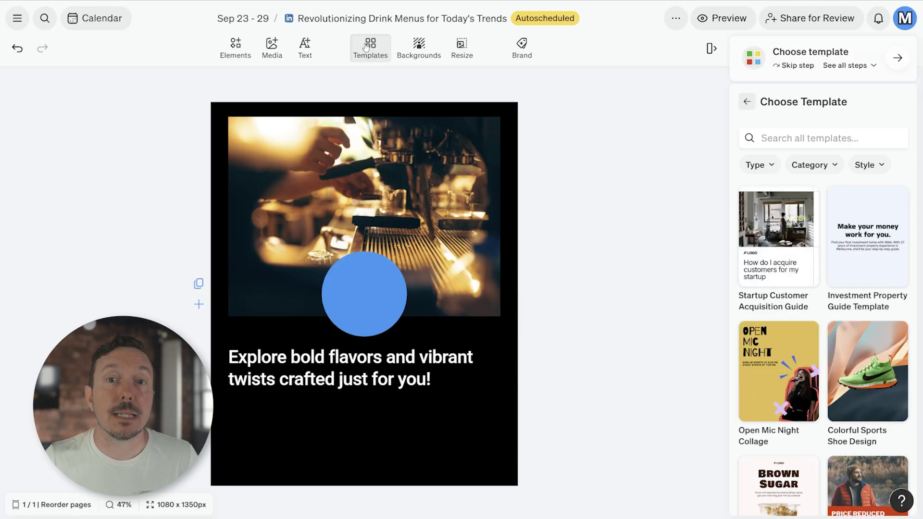
Look through Backgrounds, Resize presets and Brand styles without changing the design
left_click(417, 53)
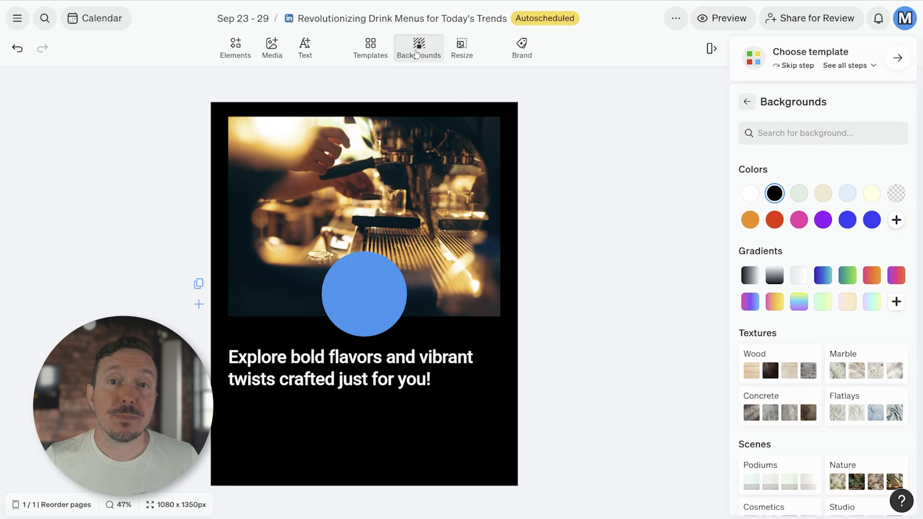
left_click(464, 54)
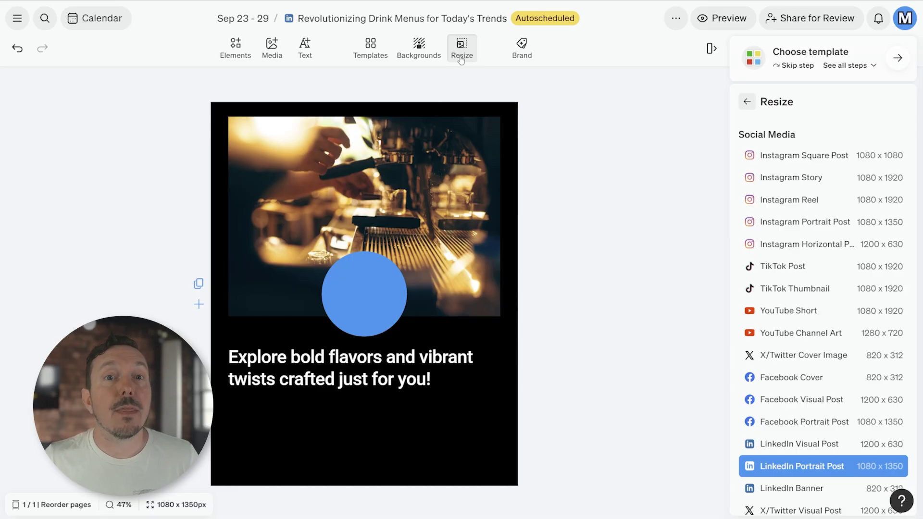
left_click(524, 48)
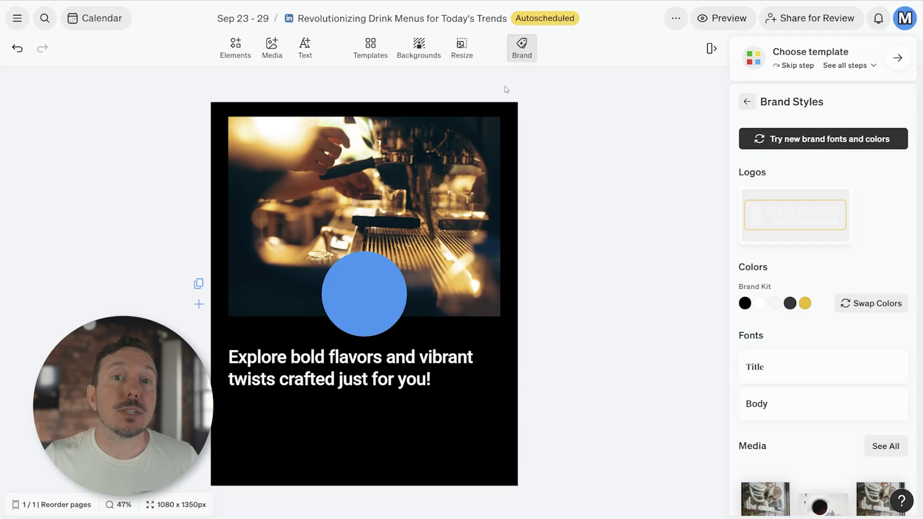
Delete the blue circle and place a smaller Urban Roasters logo below the headline
left_click(368, 287)
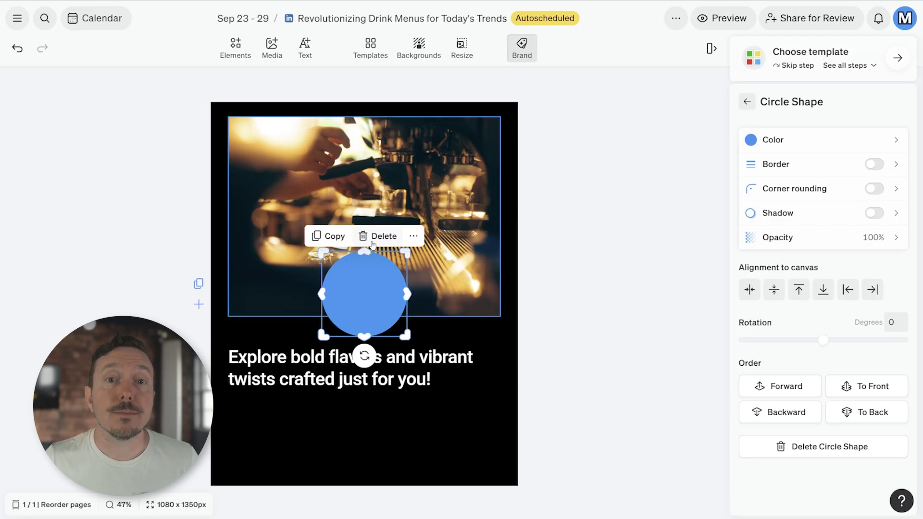
left_click(379, 236)
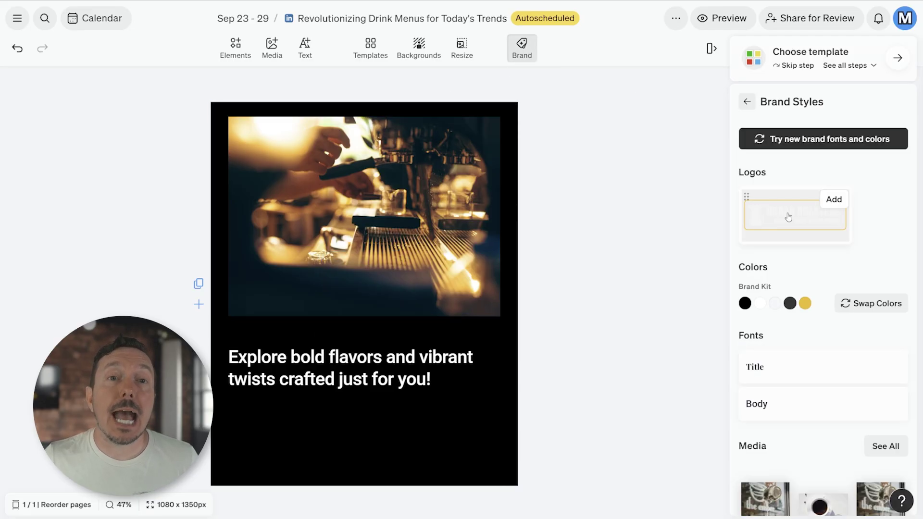
left_click(833, 201)
left_click(388, 316)
left_click_drag(388, 316, 365, 452)
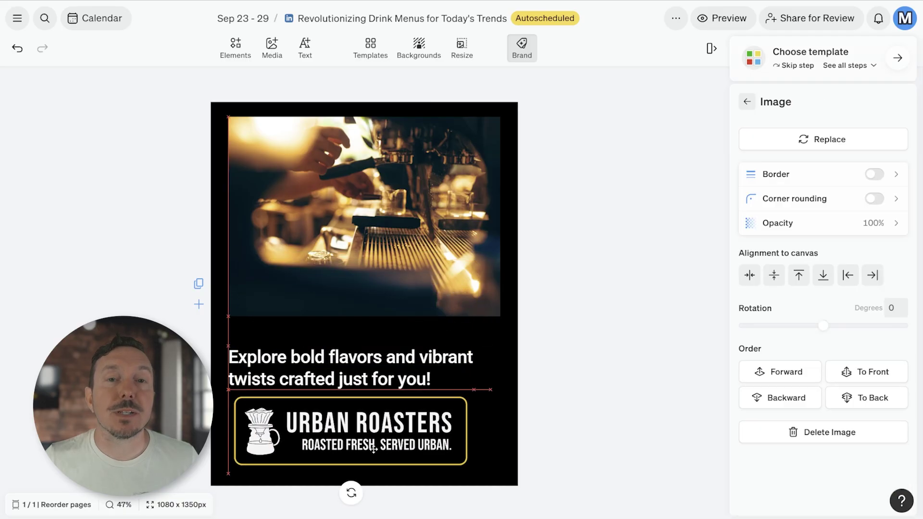
left_click_drag(461, 425, 426, 429)
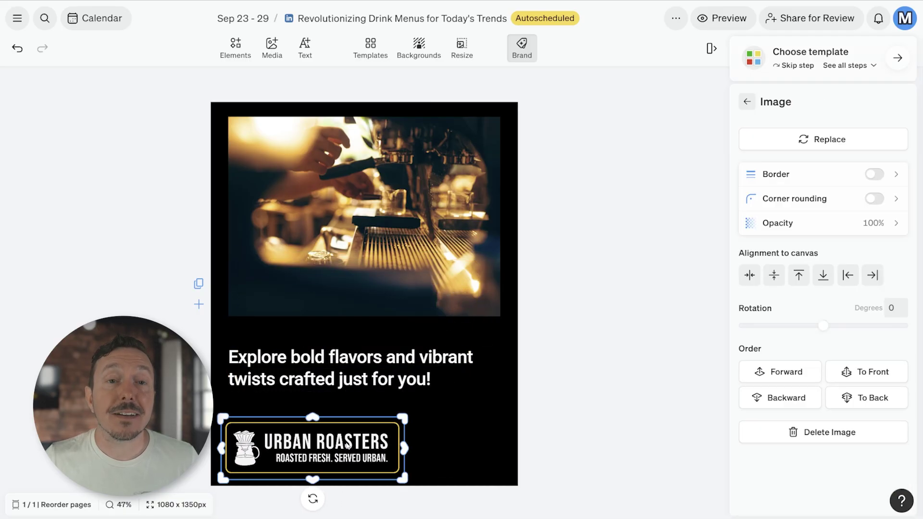
left_click(685, 370)
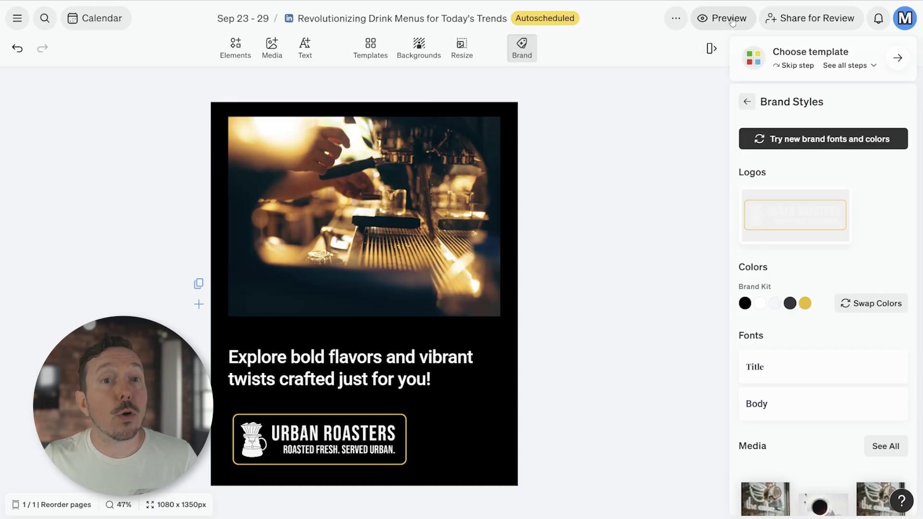
From the calendar, open the Sep 27 espresso blog post preview and check its posting date
left_click(105, 31)
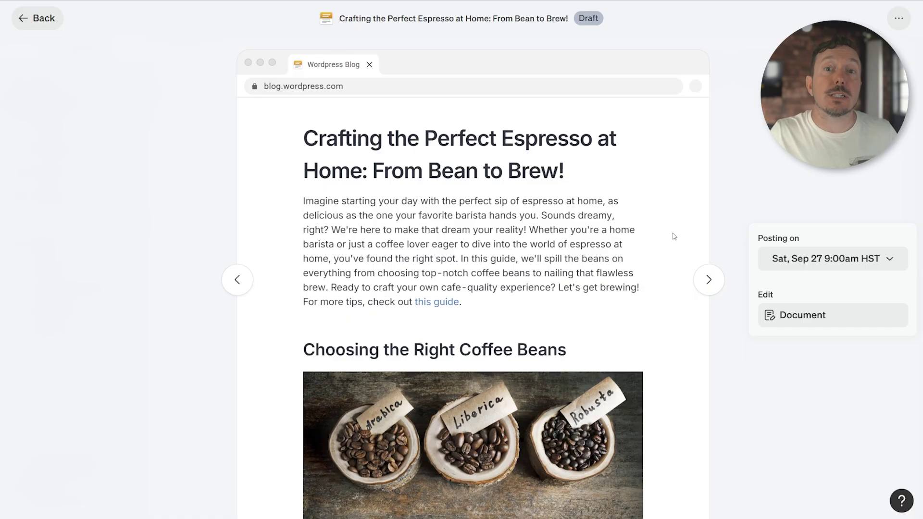
left_click(814, 266)
left_click(814, 265)
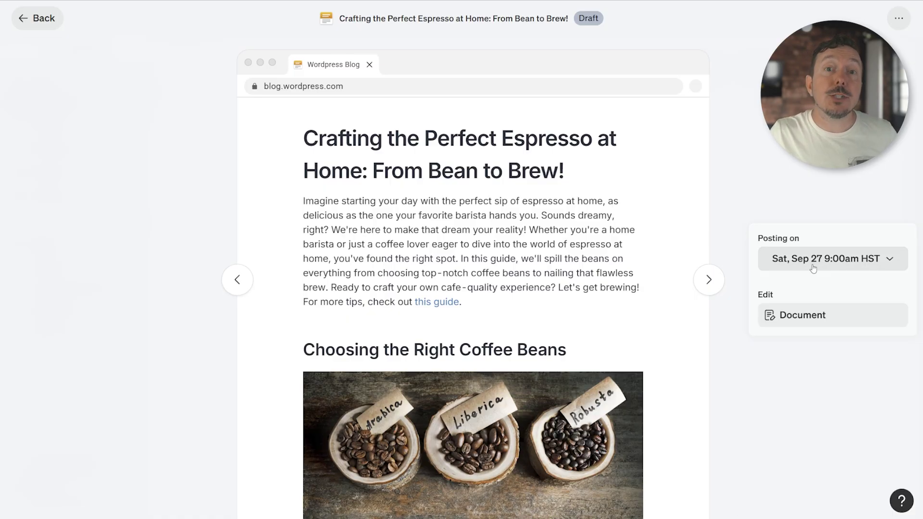
Open the espresso blog post in the document editor and scroll the right sidebar
left_click(807, 317)
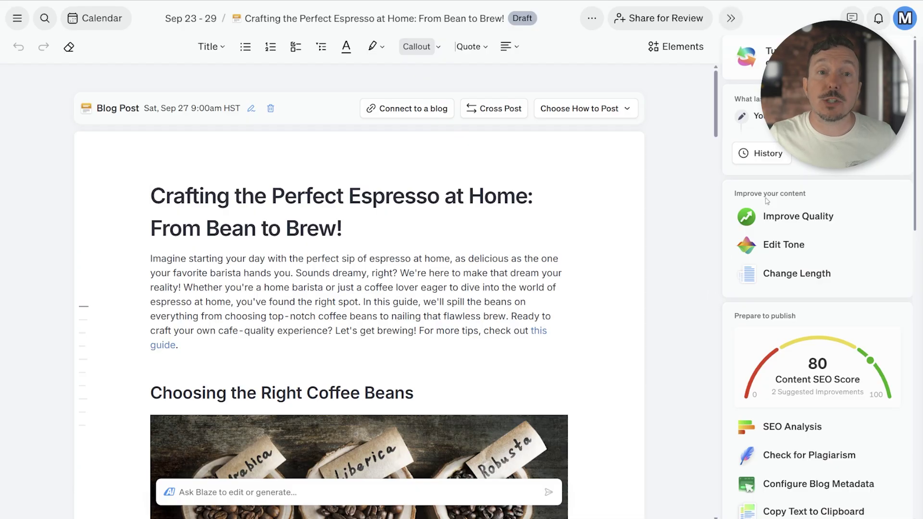
scroll(793, 274, "down", 3)
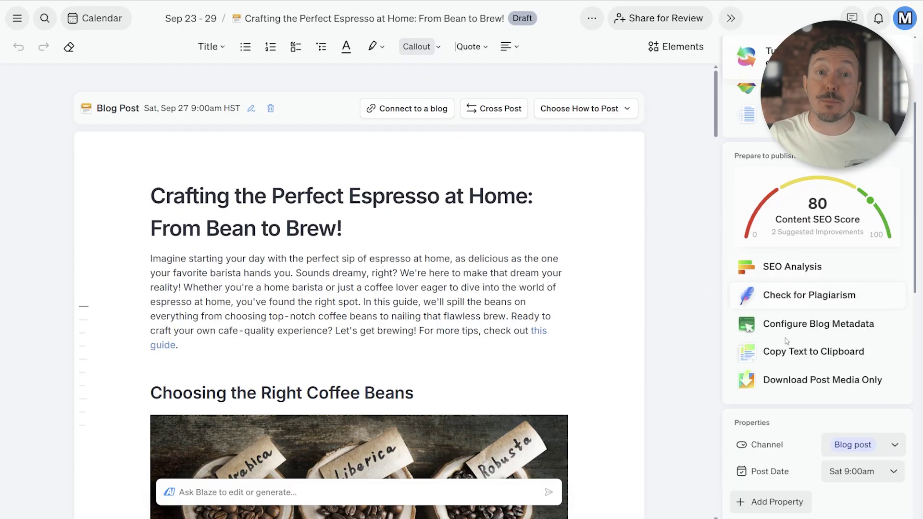
scroll(775, 294, "down", 5)
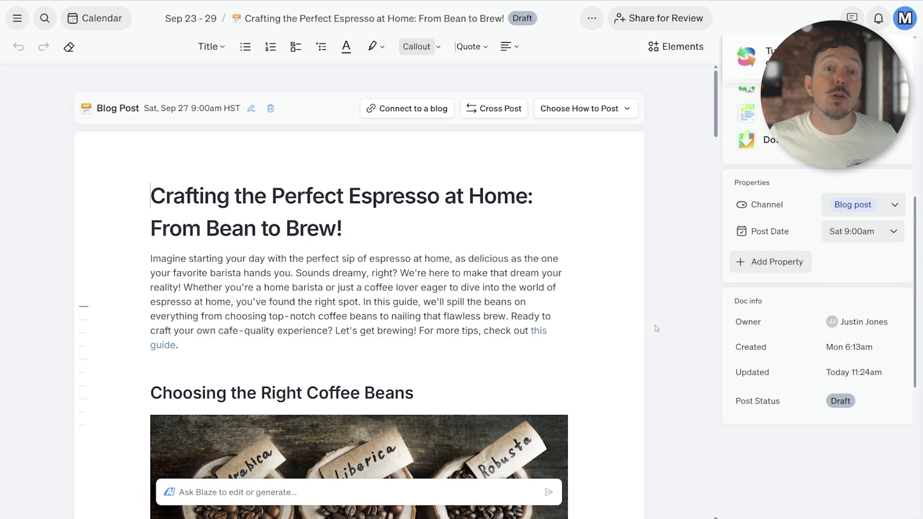
Browse the Elements menu without inserting anything, then focus the Ask Blaze prompt
left_click(672, 54)
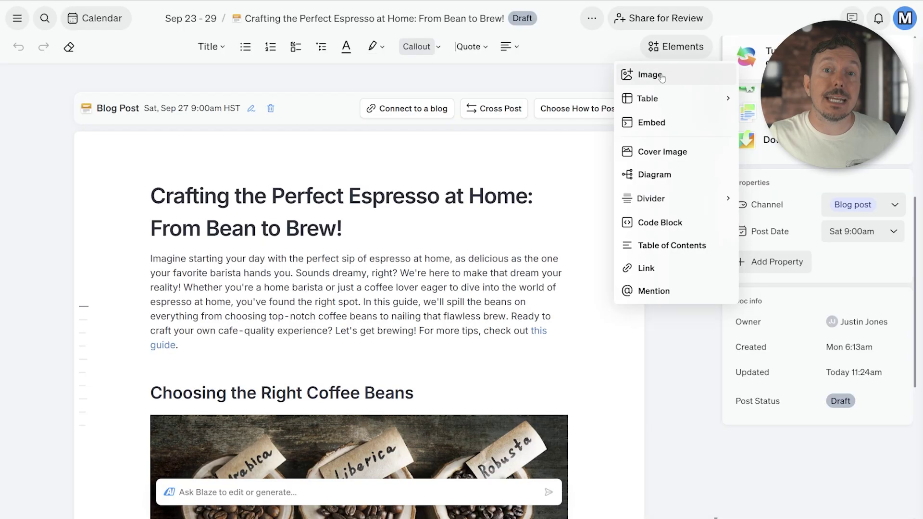
mouse_move(653, 104)
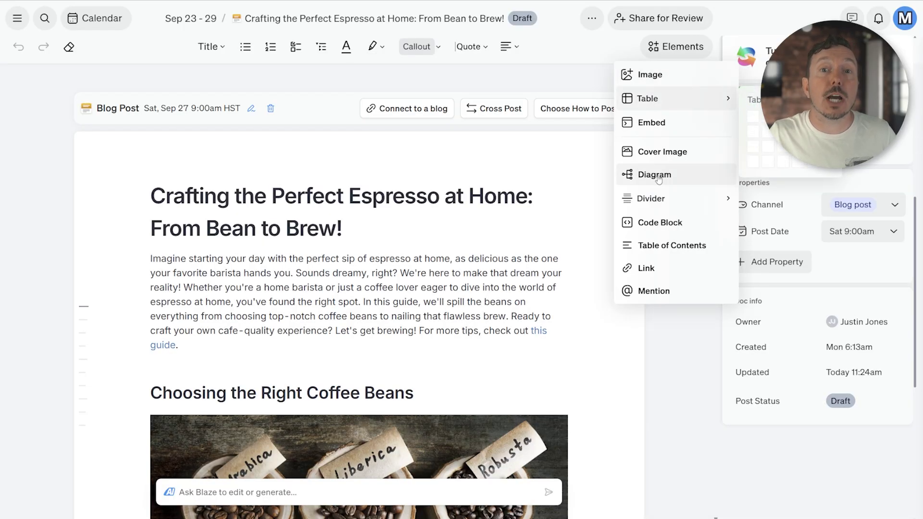
left_click(664, 351)
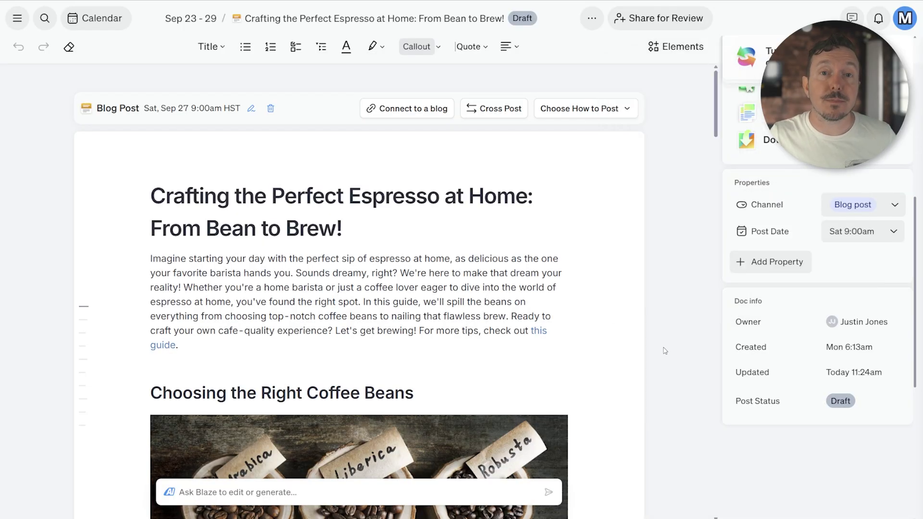
left_click(333, 494)
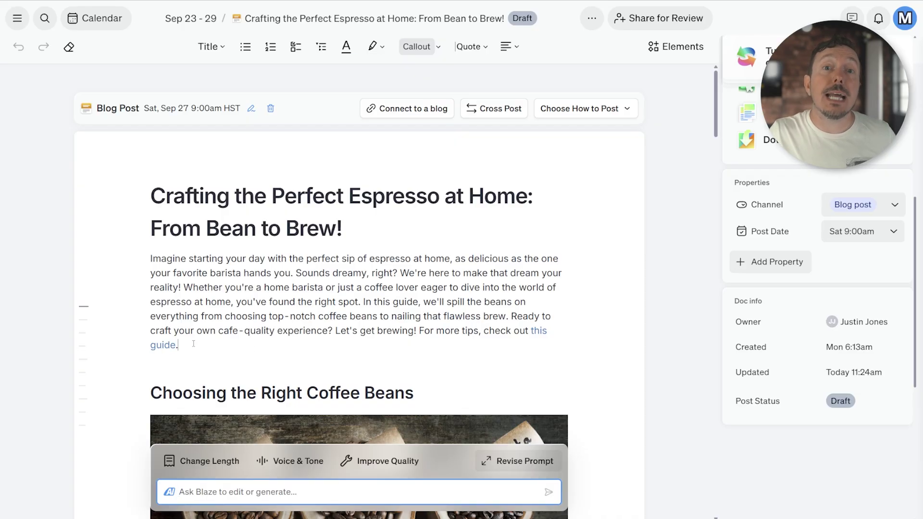
left_click_drag(195, 343, 149, 261)
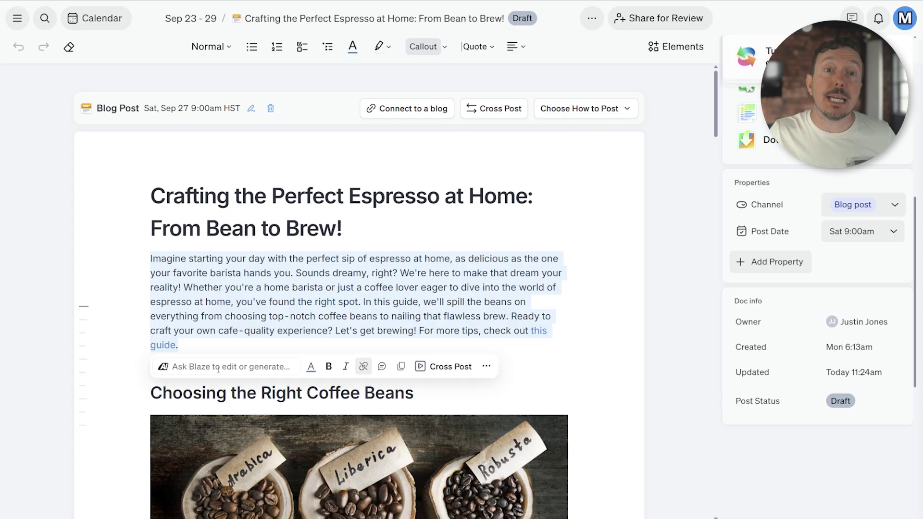
left_click(221, 368)
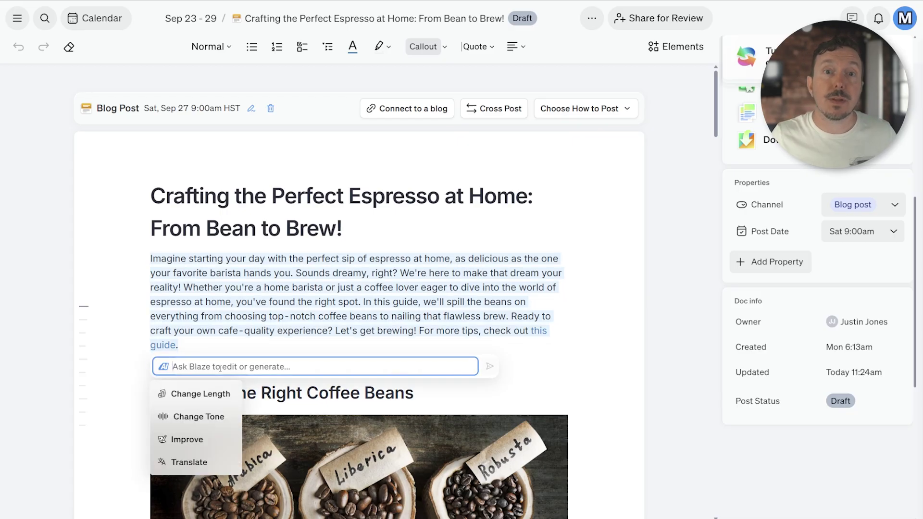
left_click(599, 345)
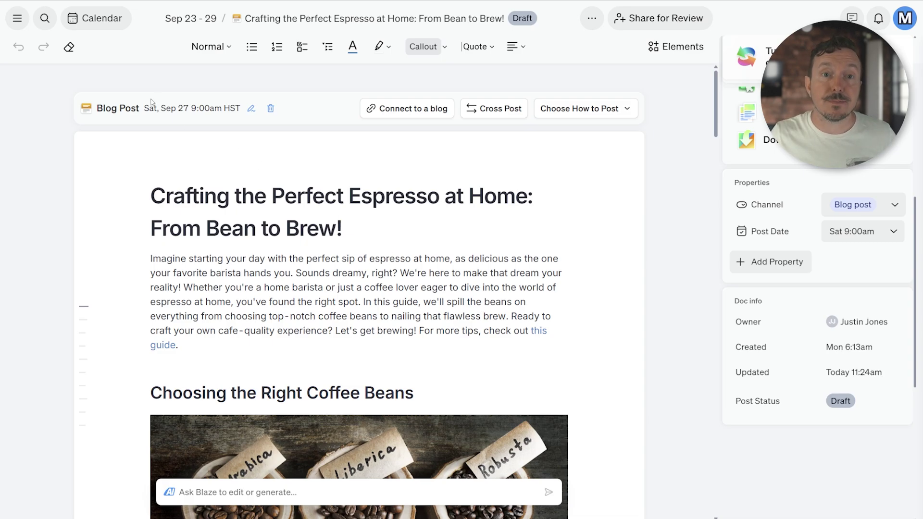
left_click_drag(144, 110, 236, 103)
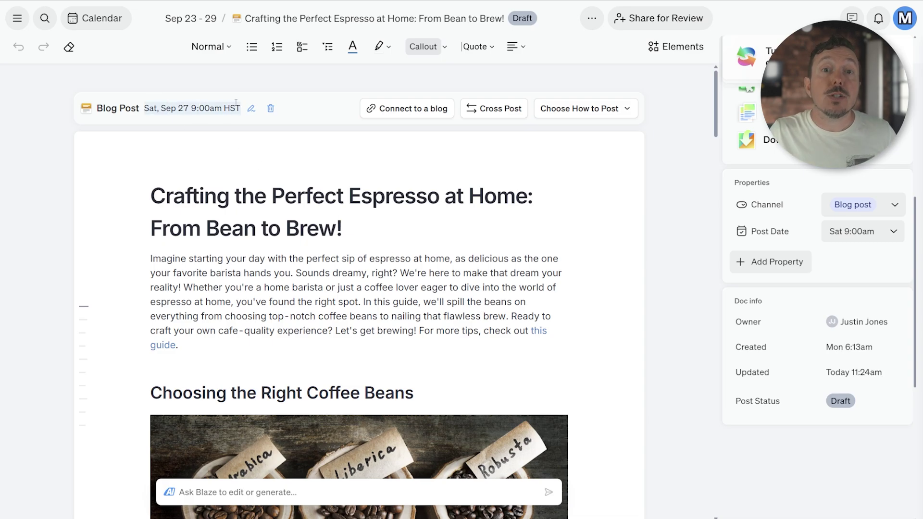
Return to the calendar, where the espresso post sits under Sat, Sep 27 at 9:00am
left_click(120, 25)
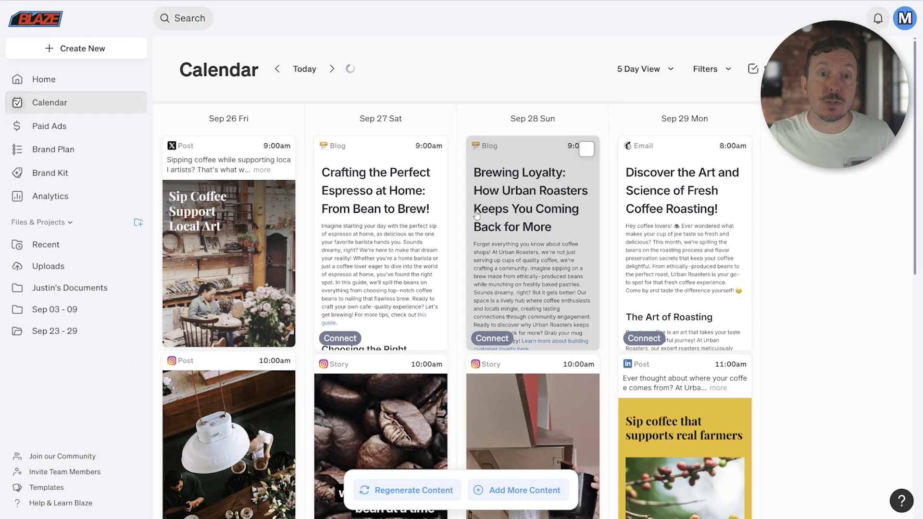